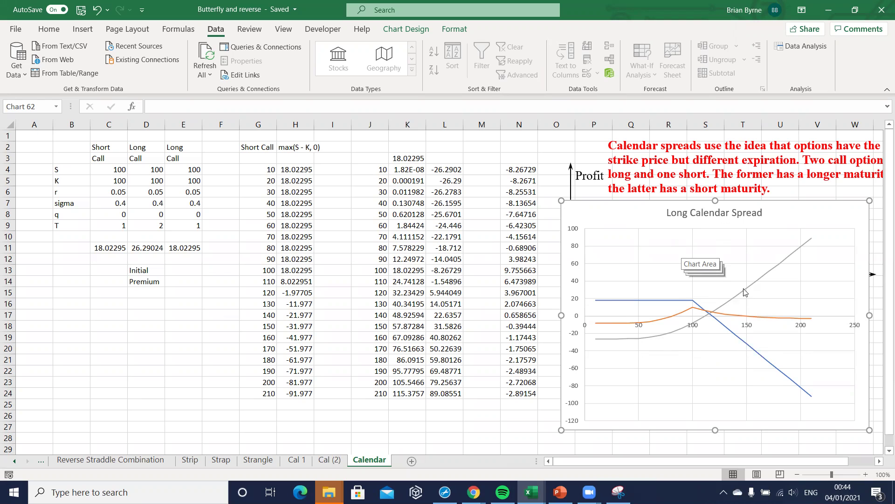
# - Enter the label Long in cell K1
pyautogui.moveTo(745, 292)
pyautogui.moveTo(692, 312)
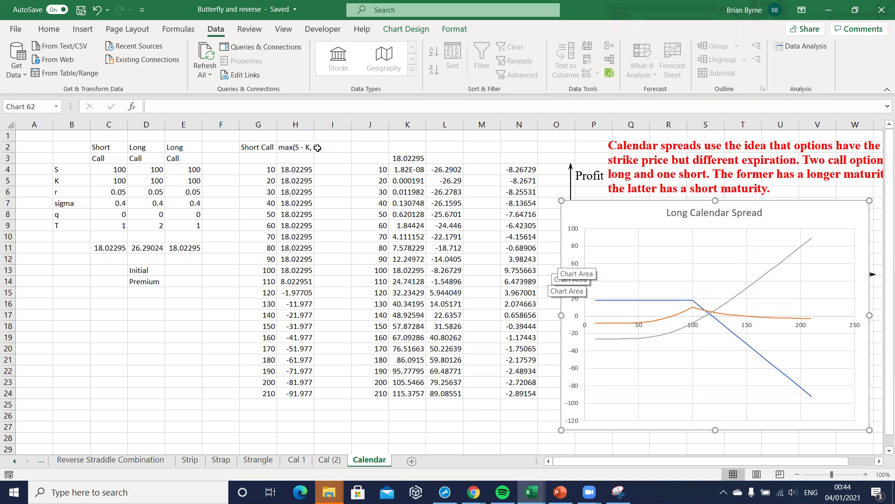
pyautogui.click(400, 136)
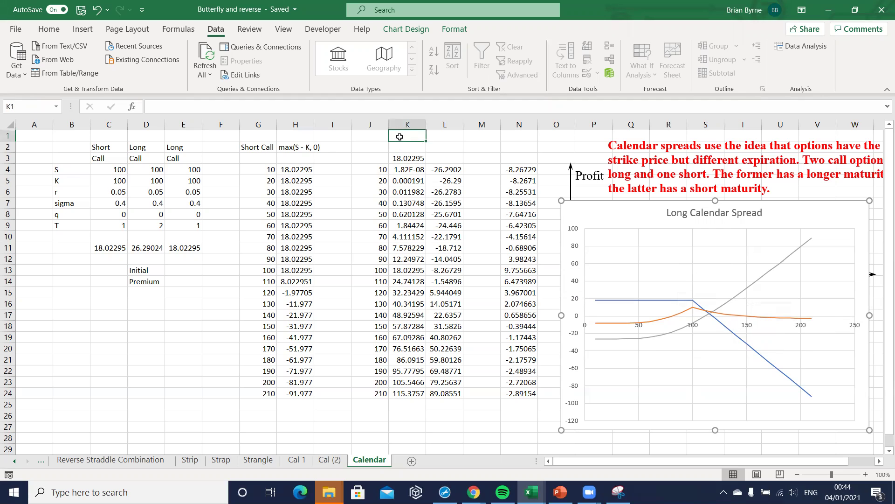
pyautogui.write('Lo')
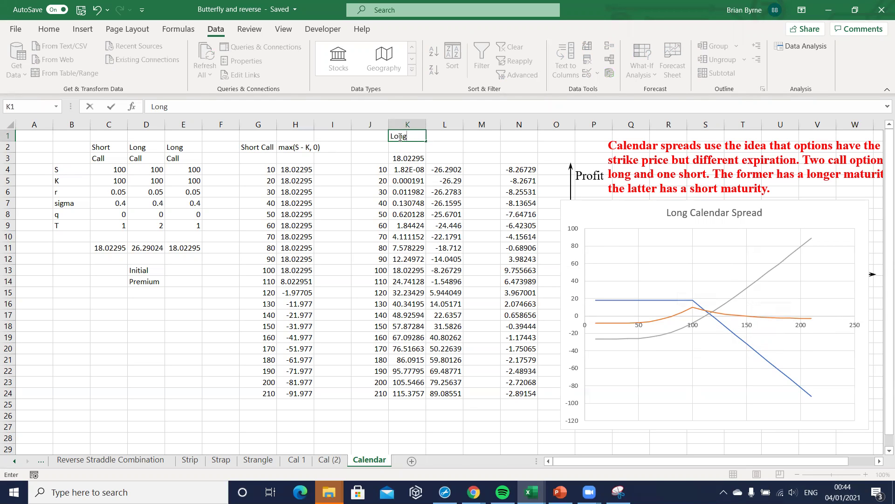
pyautogui.write('ng')
pyautogui.press('Return')
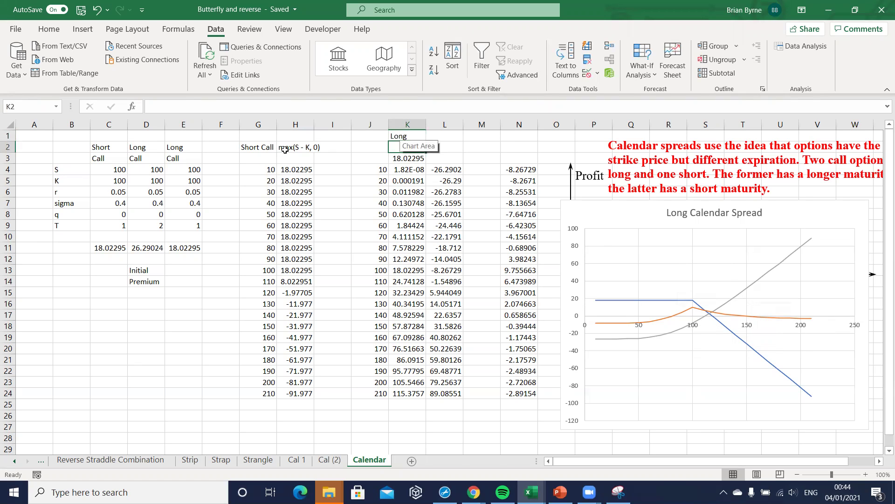
# - Duplicate the Calendar sheet as Calendar (2) and place it after Calendar
pyautogui.rightClick(363, 463)
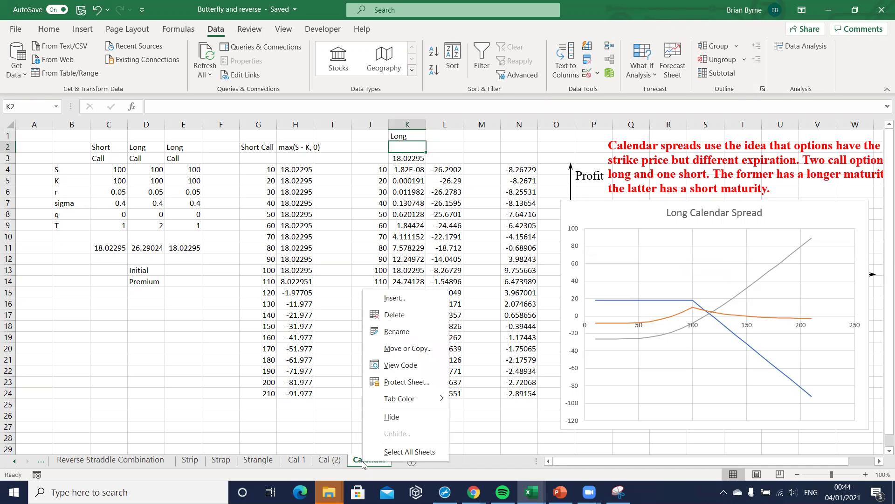
pyautogui.click(402, 299)
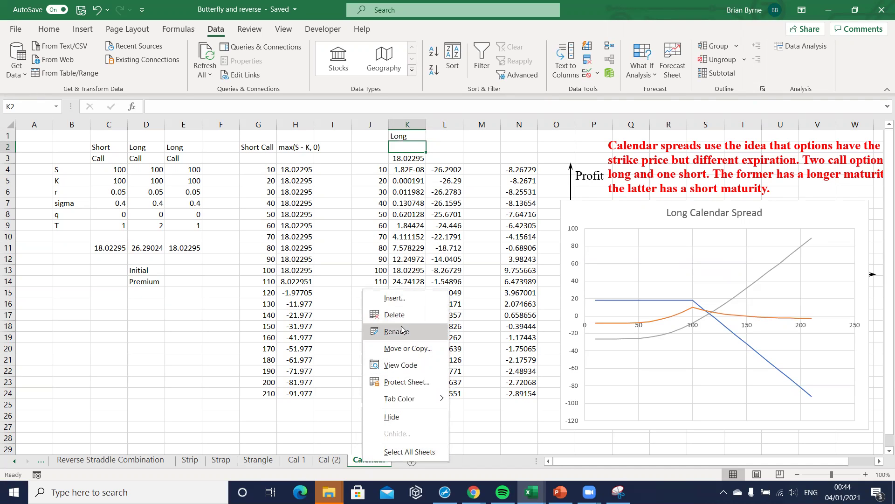
pyautogui.click(403, 349)
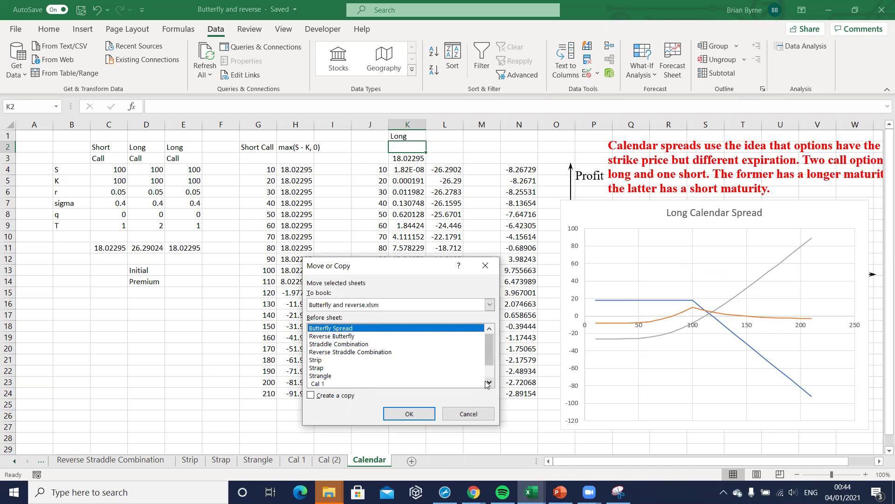
pyautogui.scroll(-1, 377, 362)
pyautogui.click(333, 384)
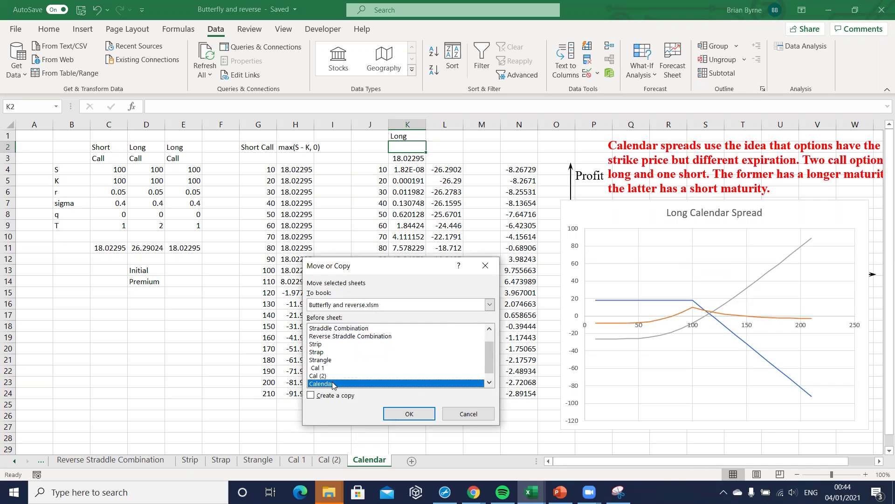
pyautogui.click(312, 396)
pyautogui.click(409, 414)
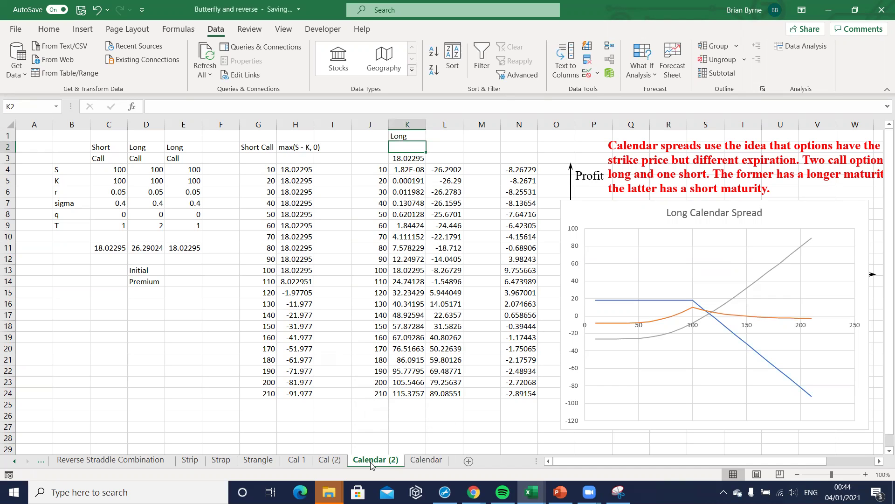
pyautogui.moveTo(371, 460); pyautogui.dragTo(455, 455)
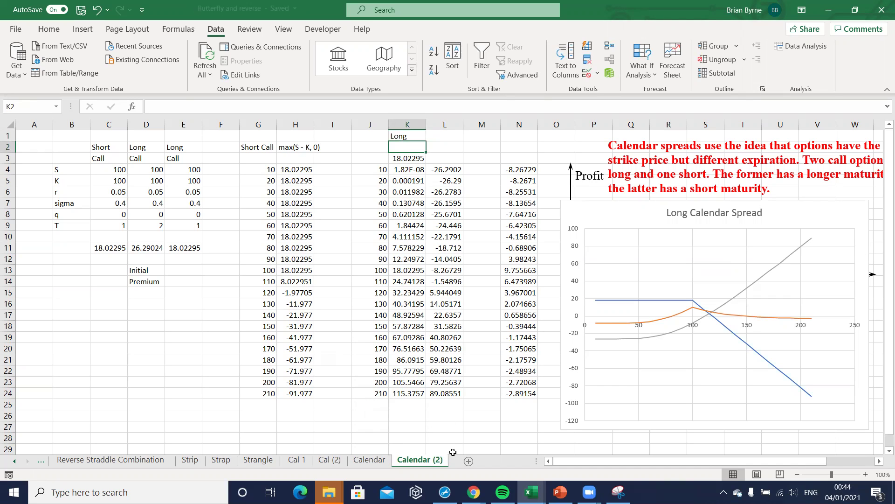
# - Place the copy after Calendar and check the chart's blue series range, G4:H24
pyautogui.click(629, 316)
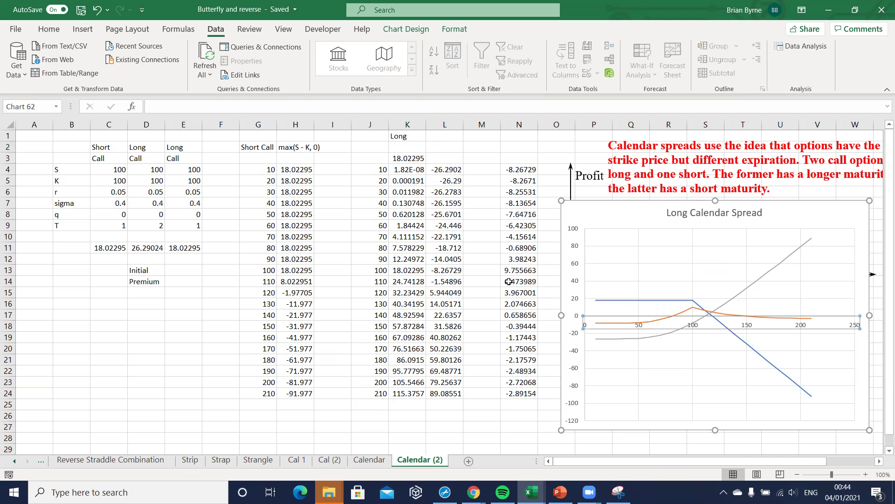
pyautogui.click(443, 260)
pyautogui.click(634, 303)
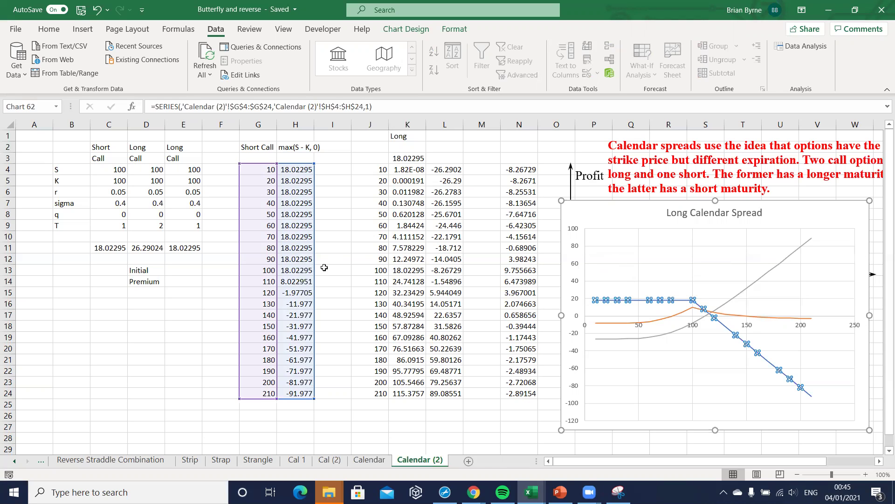
pyautogui.click(347, 325)
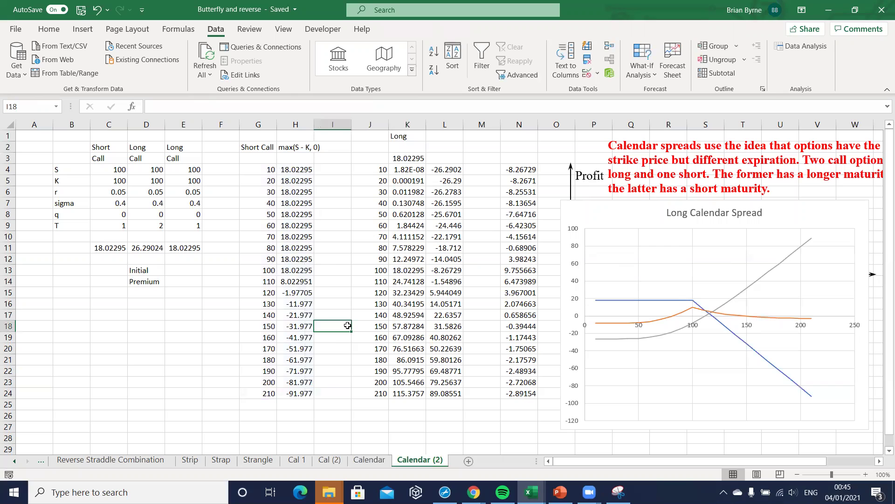
# - Rename the Calendar (2) sheet to 'Reverse Calendar'
pyautogui.doubleClick(427, 461)
pyautogui.write('Reverse')
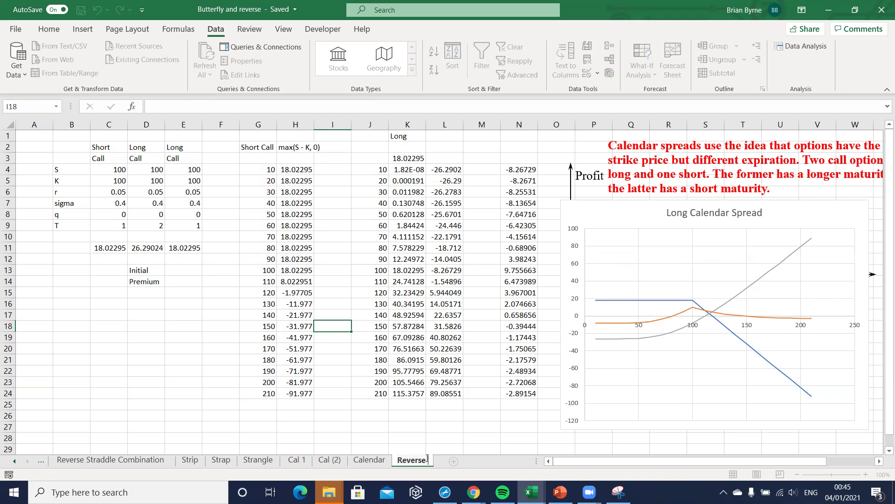
pyautogui.write(' Calendar')
pyautogui.click(444, 415)
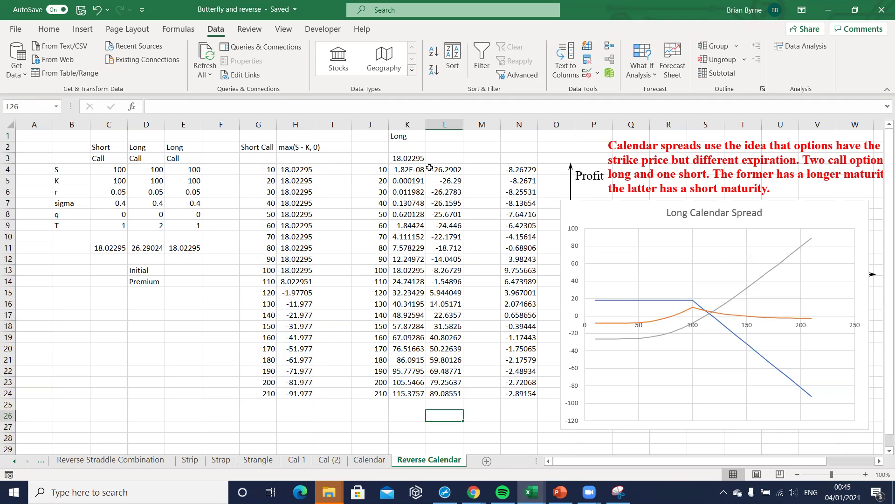
# - Remove the minus from H4's payoff formula and fill it to H24 (-18.023 to 91.97705)
pyautogui.click(288, 169)
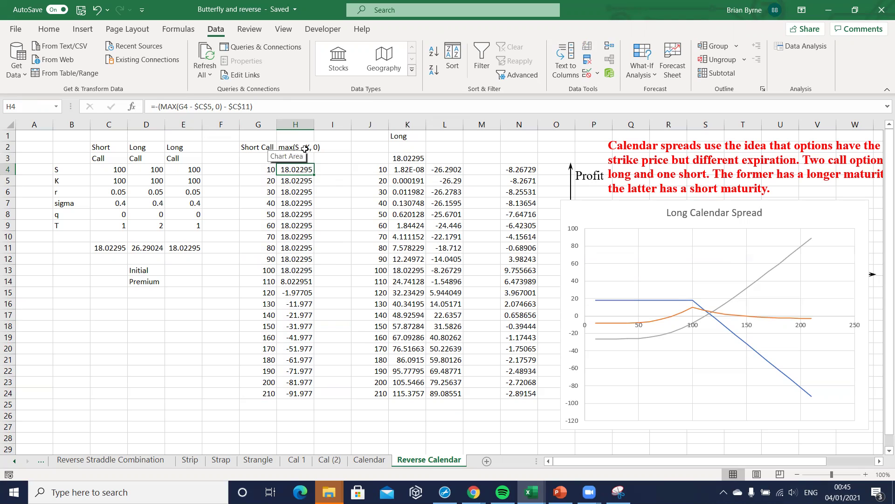
pyautogui.click(159, 107)
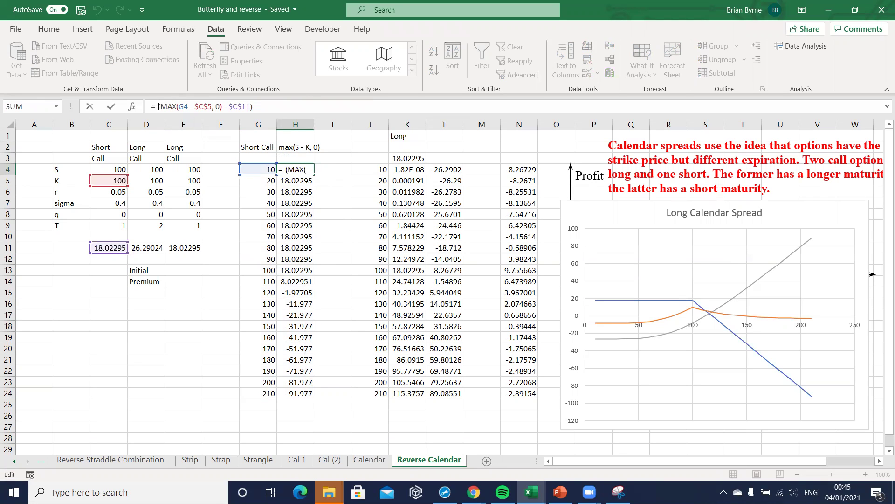
pyautogui.press('BackSpace')
pyautogui.press('Return')
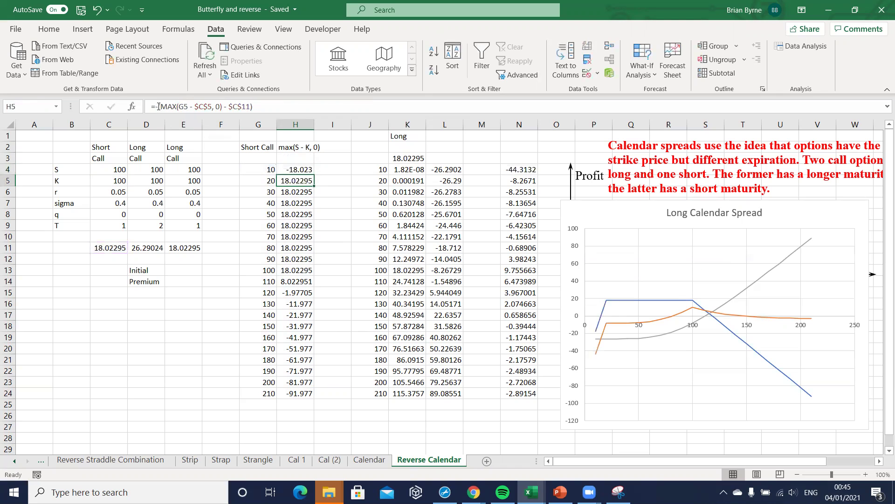
pyautogui.click(294, 167)
pyautogui.moveTo(315, 176); pyautogui.dragTo(321, 393)
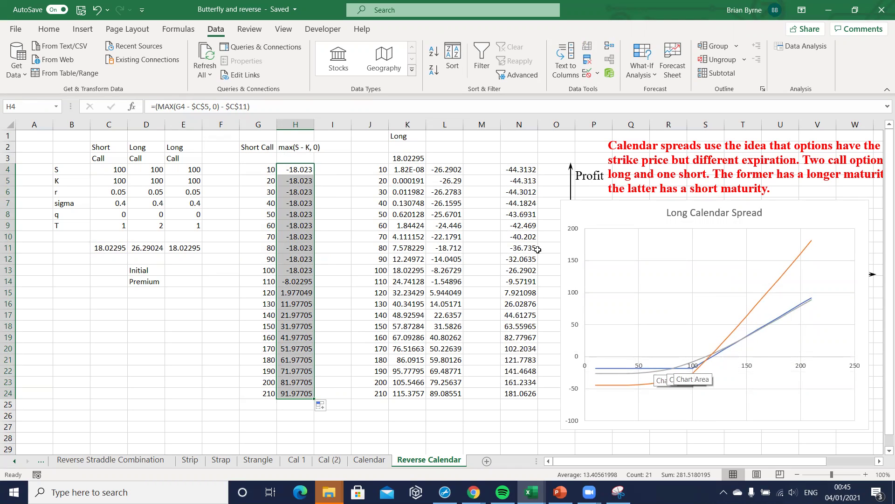
# - Negate the long-call payoff in L4 as =-(K4-$D$11)
pyautogui.click(441, 172)
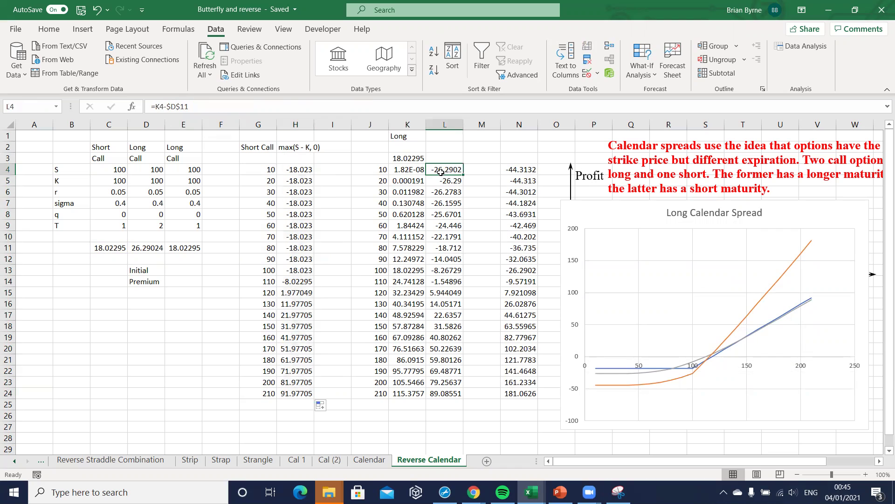
pyautogui.click(156, 106)
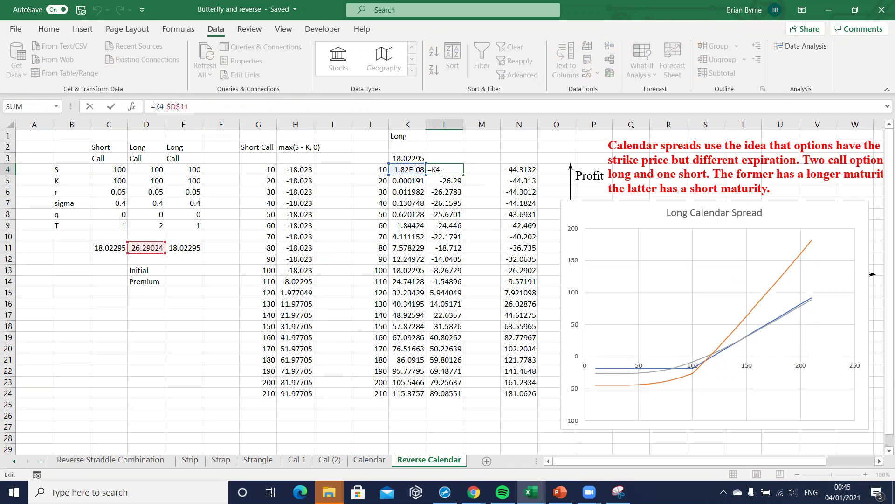
pyautogui.write('-(')
pyautogui.click(204, 104)
pyautogui.write(')')
pyautogui.press('Return')
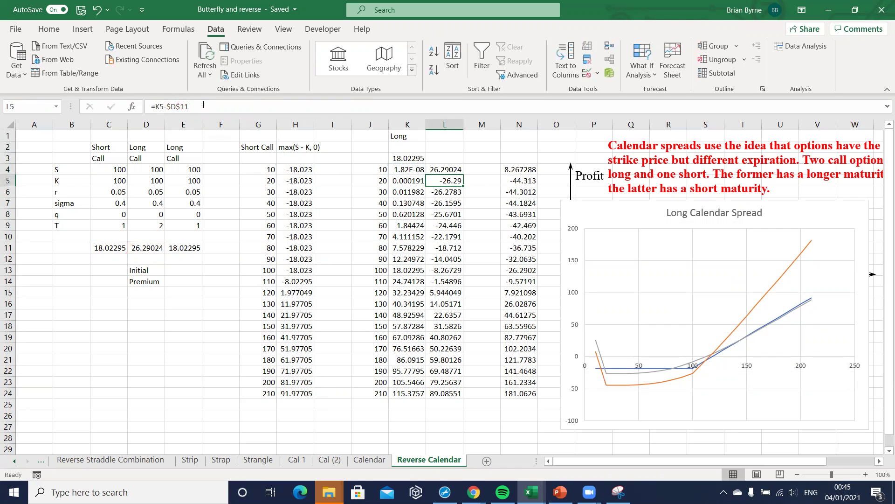
# - Verify the N4 and L4 formulas, then fill L4 down to L24 (26.29024 to -89.0855)
pyautogui.click(526, 170)
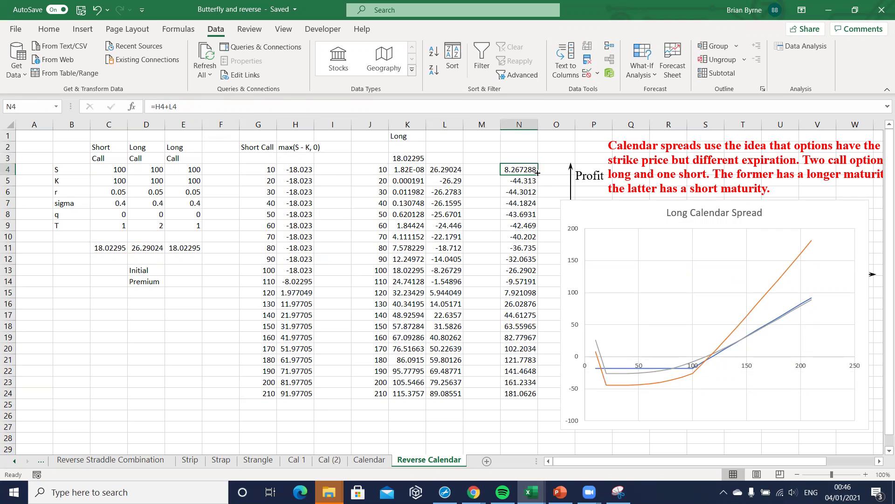
pyautogui.moveTo(537, 173)
pyautogui.mouseDown()
pyautogui.moveTo(534, 355)
pyautogui.moveTo(521, 176)
pyautogui.mouseUp()
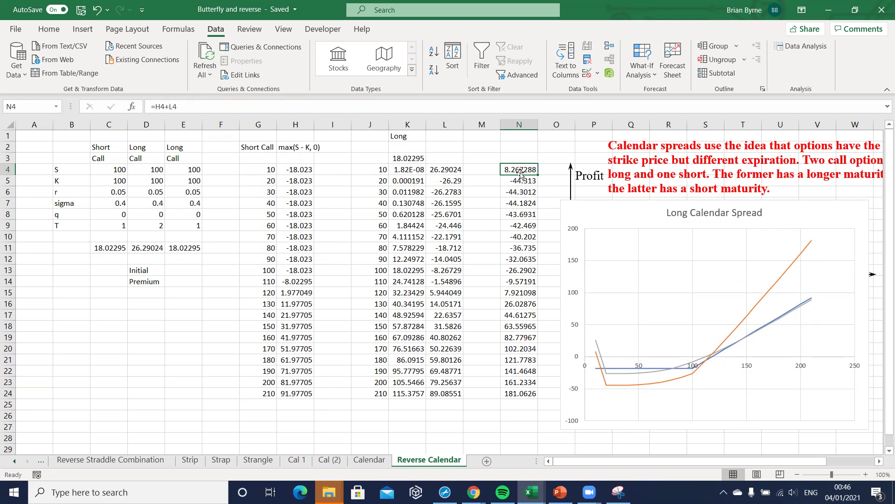
pyautogui.click(428, 169)
pyautogui.doubleClick(458, 169)
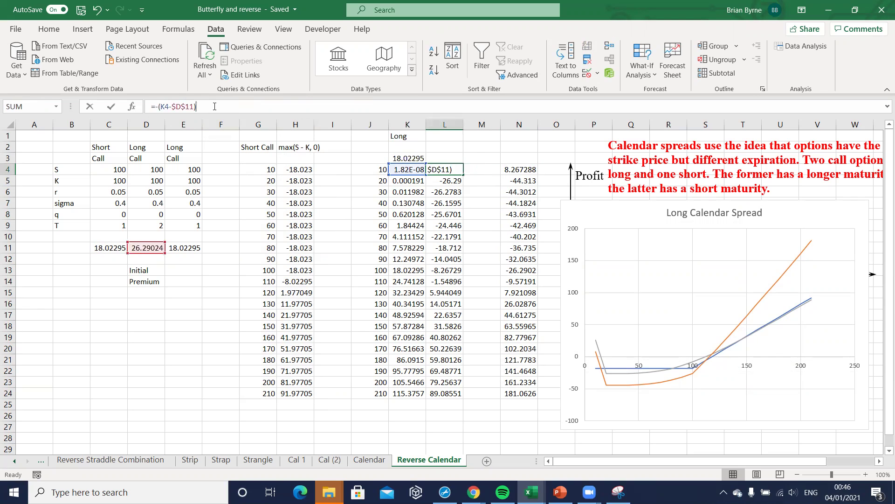
pyautogui.press('Escape')
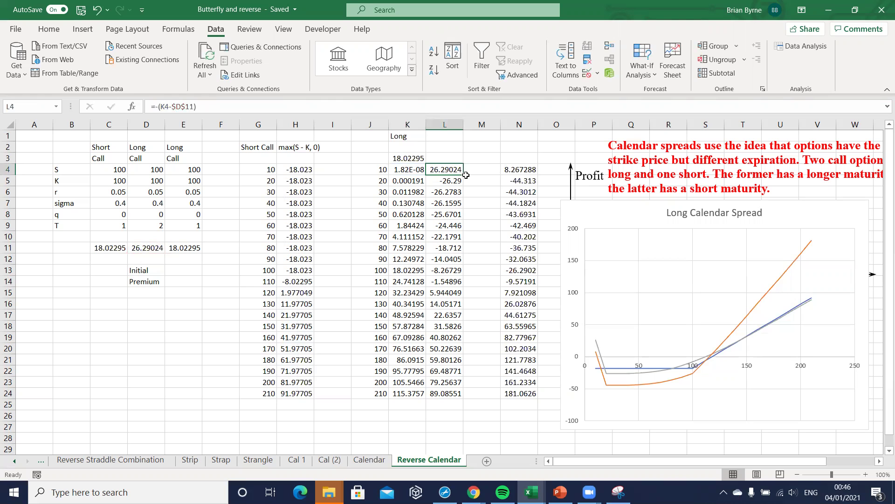
pyautogui.moveTo(464, 174); pyautogui.dragTo(462, 394)
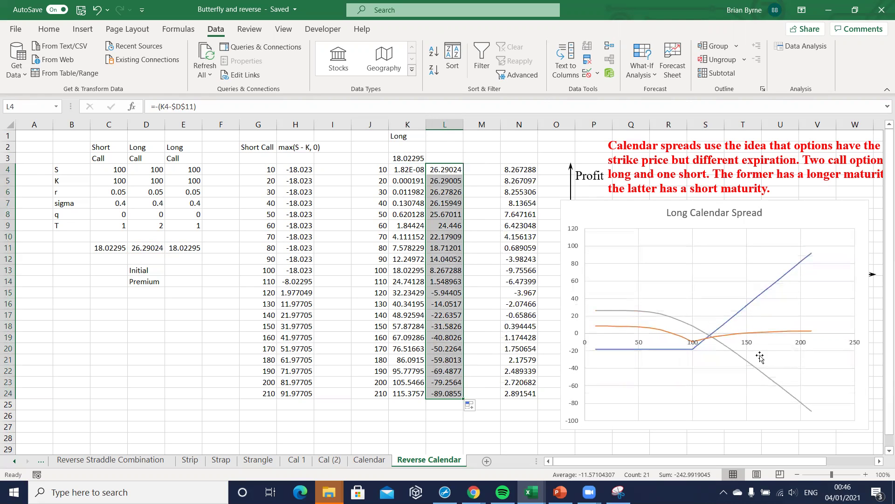
# - Retitle the chart from Long to 'Reverse Calendar Spread'
pyautogui.click(684, 214)
pyautogui.click(687, 214)
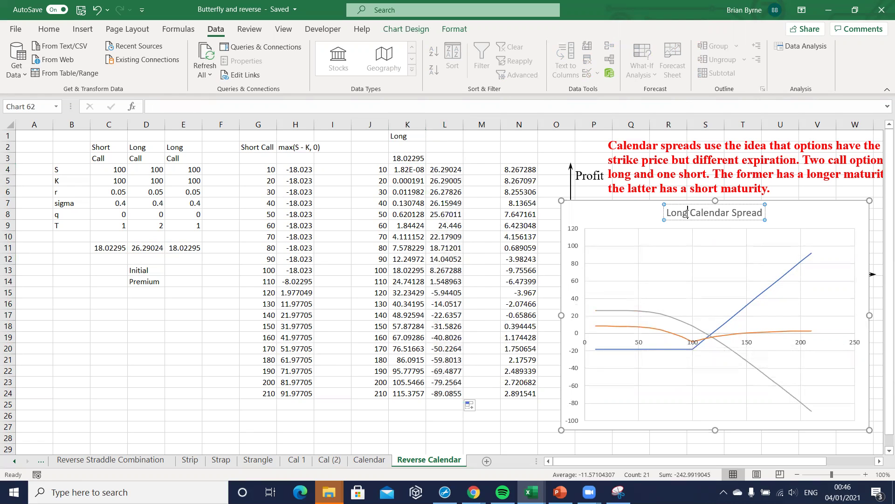
pyautogui.press('BackSpace')
pyautogui.press('BackSpace')
pyautogui.press('BackSpace')
pyautogui.press('BackSpace')
pyautogui.press('BackSpace')
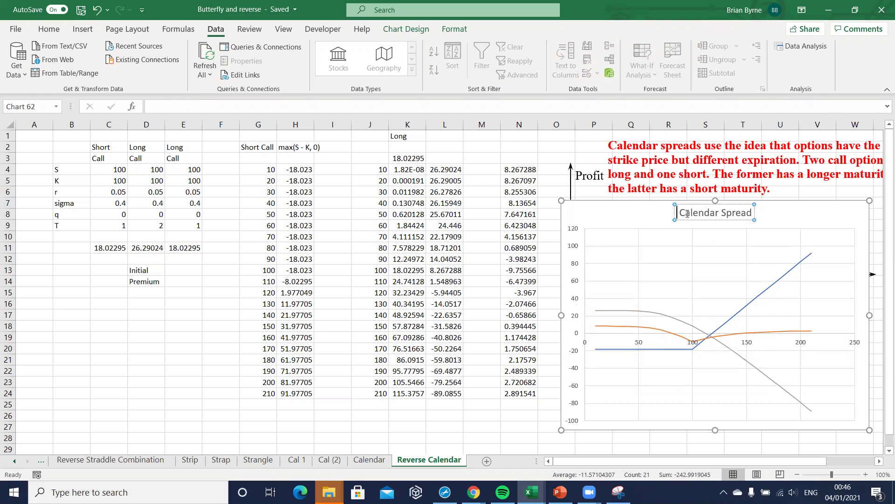
pyautogui.write('Reverse')
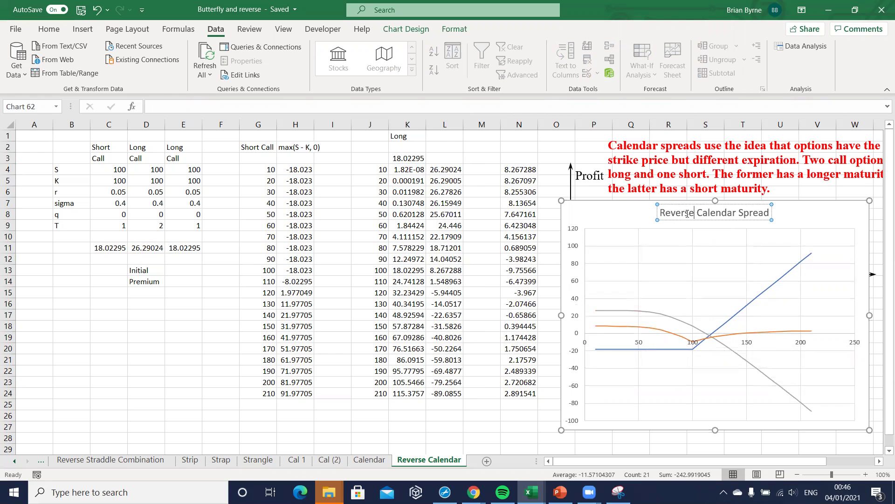
pyautogui.click(556, 168)
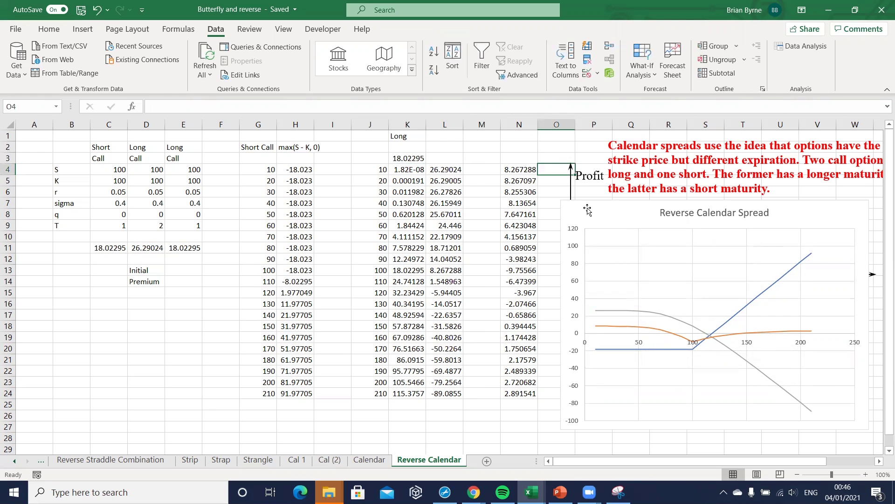
# - Move the chart left over the table, enlarge it, and compare with the Calendar sheet
pyautogui.moveTo(587, 210); pyautogui.dragTo(293, 140)
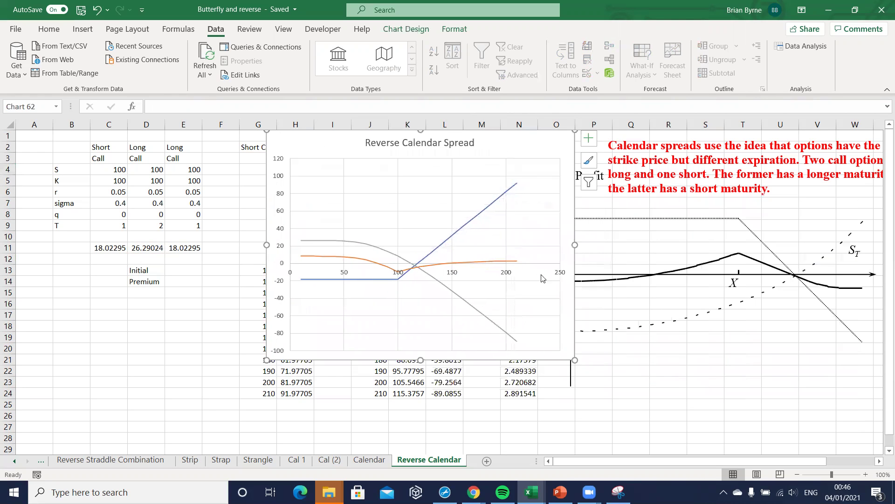
pyautogui.moveTo(574, 359); pyautogui.dragTo(780, 412)
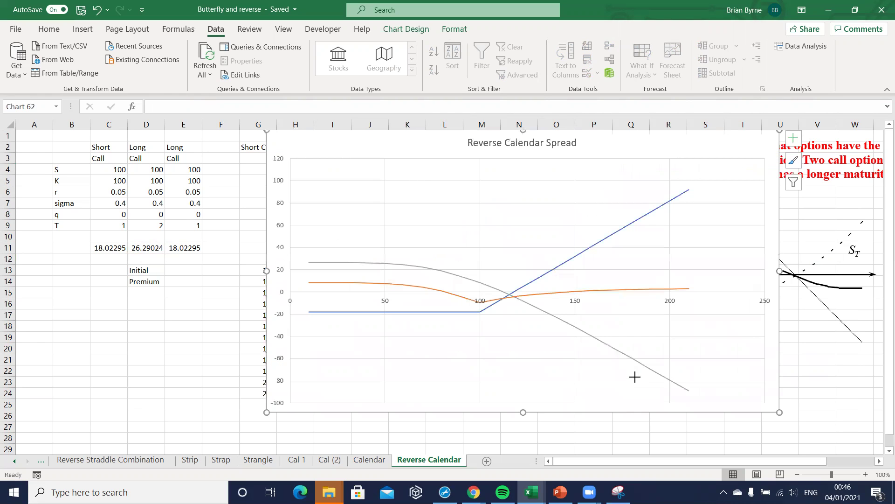
pyautogui.click(368, 460)
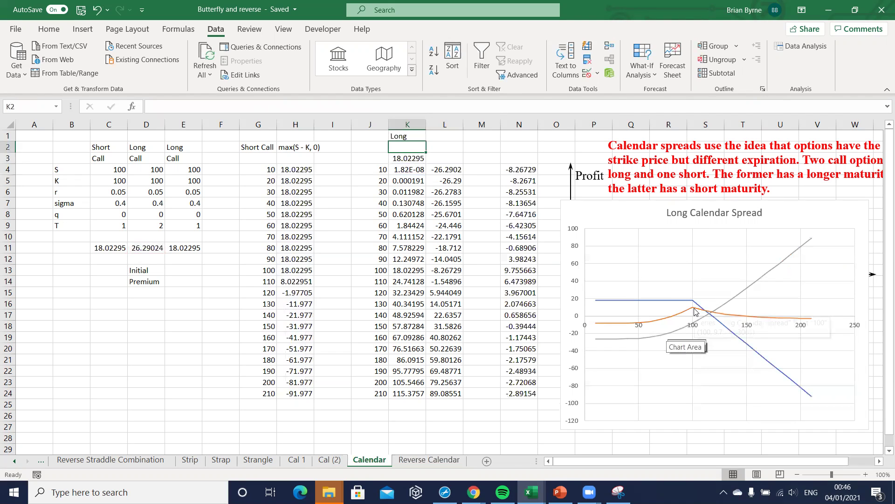
pyautogui.moveTo(693, 310)
pyautogui.click(433, 460)
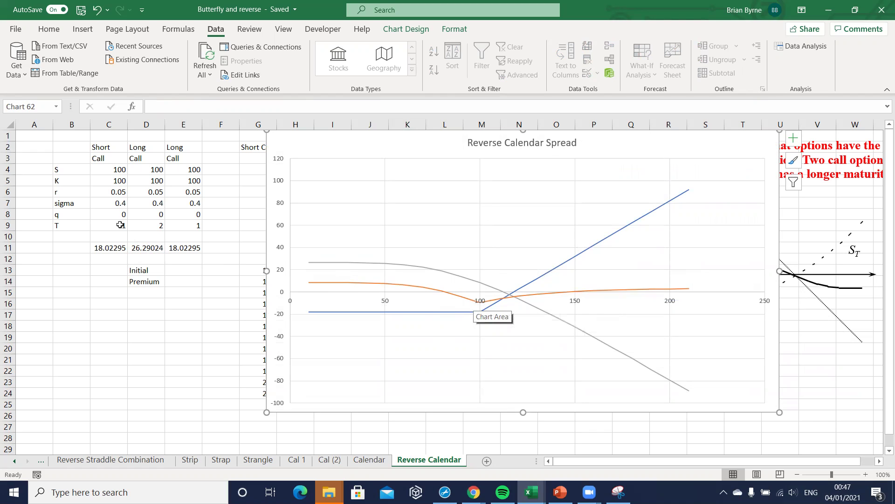
# - Set dividend yield q in C8 to 0.03, then 0.05, and switch back to Calendar
pyautogui.click(108, 214)
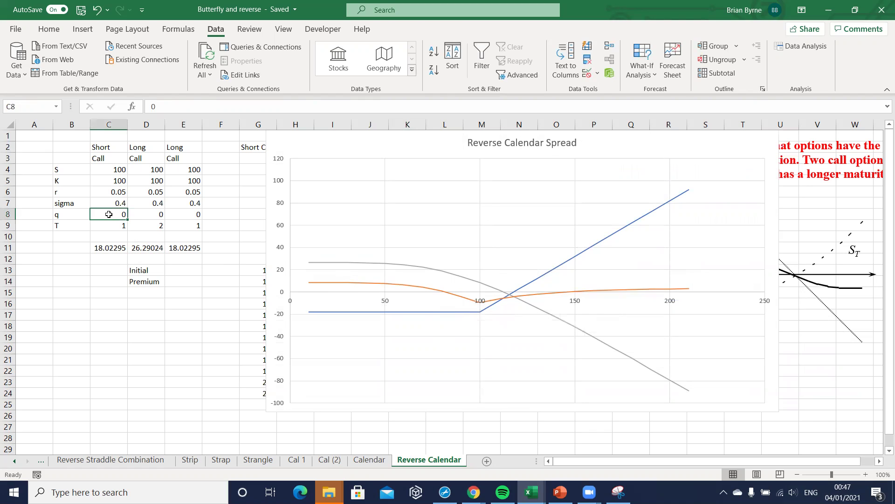
pyautogui.write('0.0')
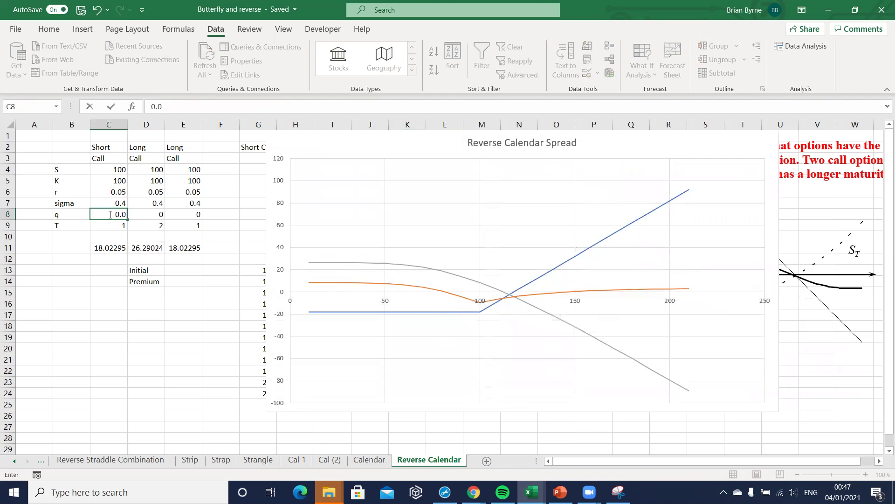
pyautogui.write('3')
pyautogui.press('Return')
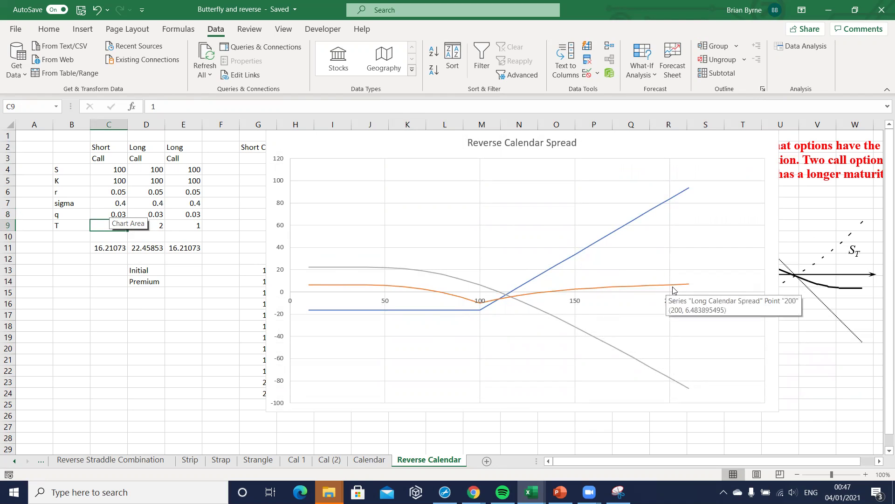
pyautogui.click(115, 215)
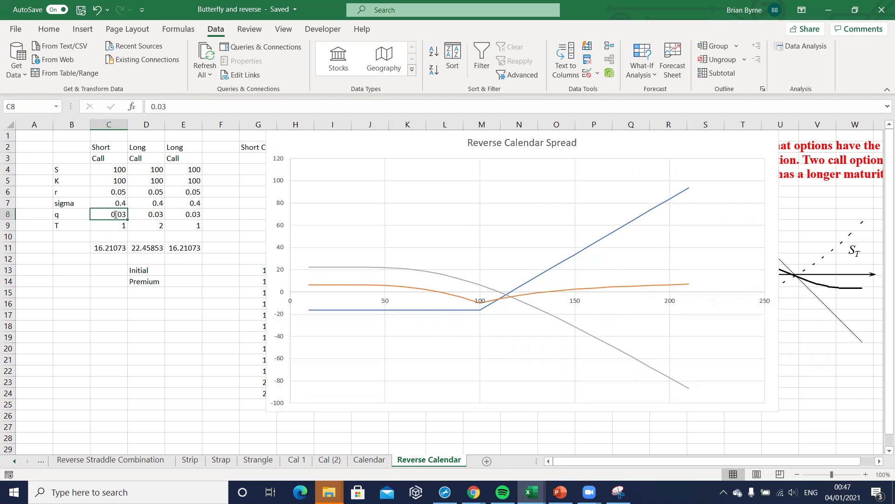
pyautogui.write('0.')
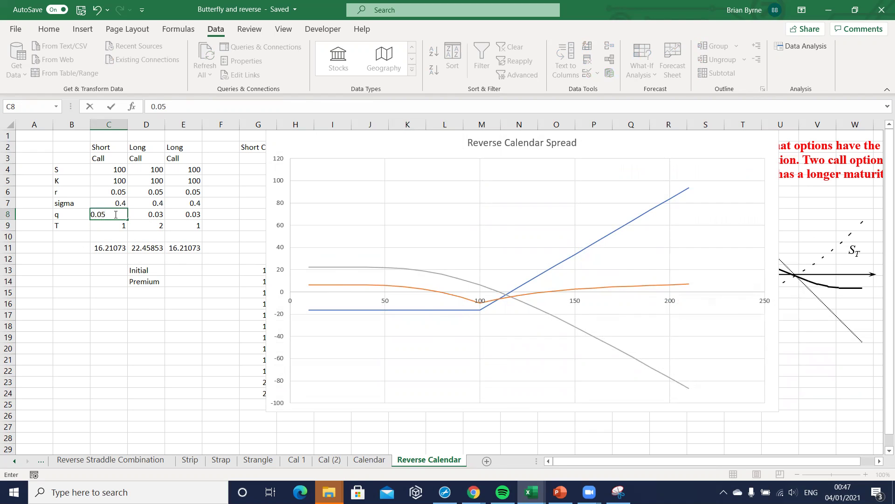
pyautogui.press('Return')
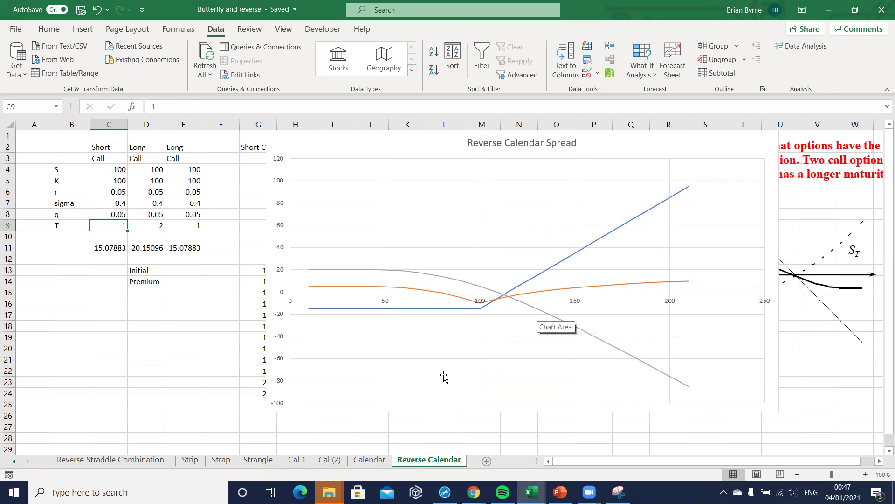
pyautogui.click(373, 460)
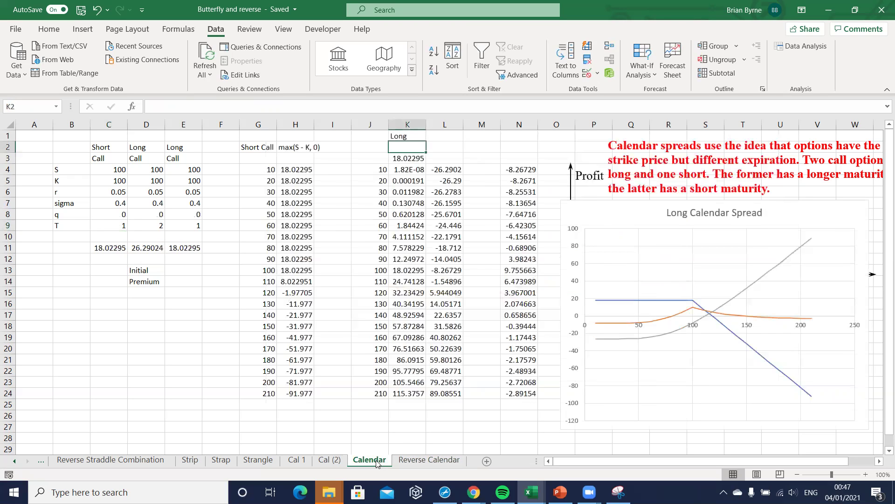